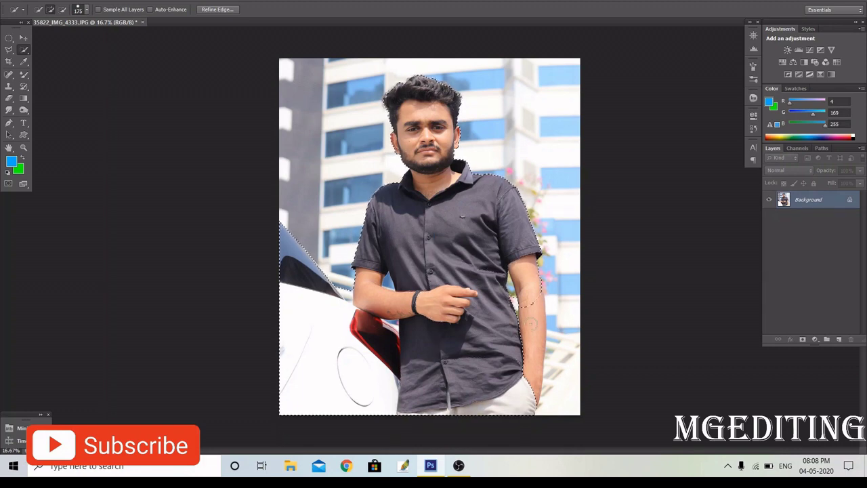
Subtract the background strip beside the man's hanging arm from the selection
scroll(558, 274, "up", 1)
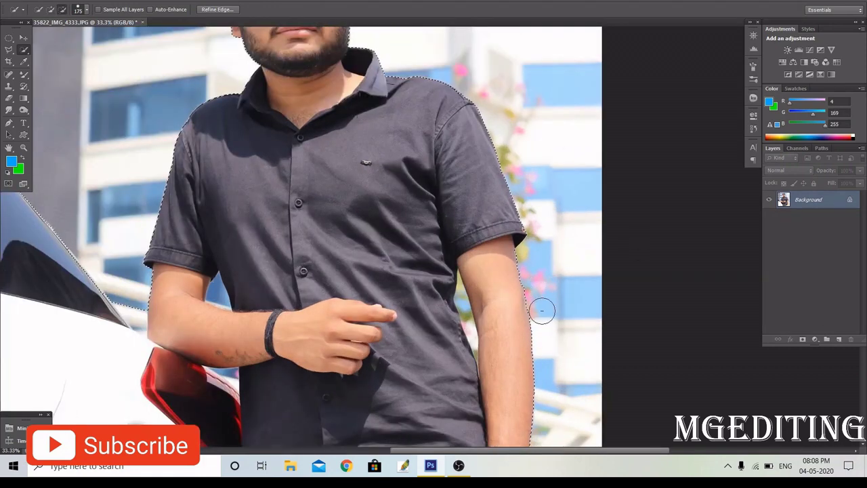
left_click(541, 312, "alt")
scroll(521, 179, "up", 3)
scroll(135, 272, "down", 4)
Reduce the selection brush to 100 and subtract the background beside the bent elbow and in the gap between that arm and the shirt
key("bracketleft")
key("bracketleft")
key("bracketleft")
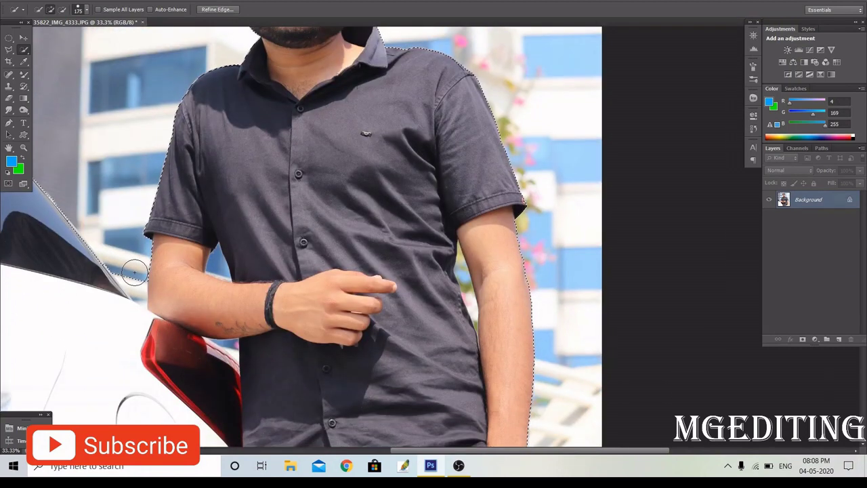
left_click(214, 267, "alt")
left_click(234, 349, "alt")
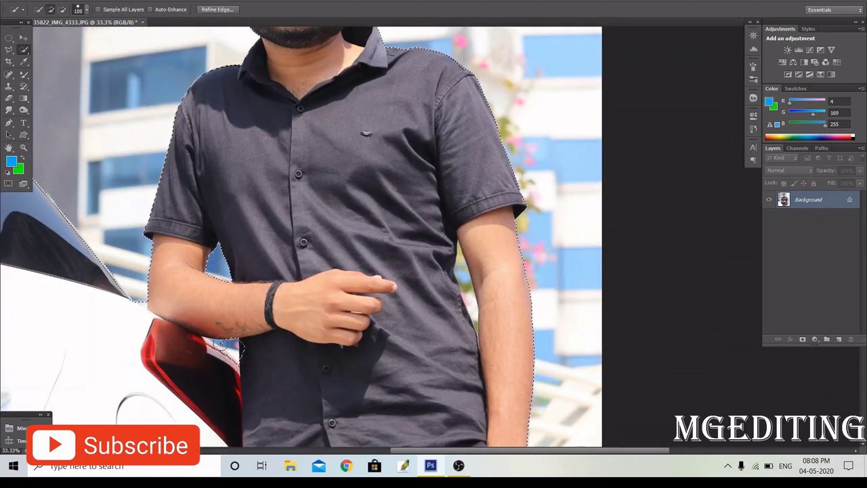
Reduce the selection brush to 40 and subtract the small background gap beneath the bent forearm
key("bracketleft")
key("bracketleft")
key("bracketleft")
scroll(237, 348, "up", 3)
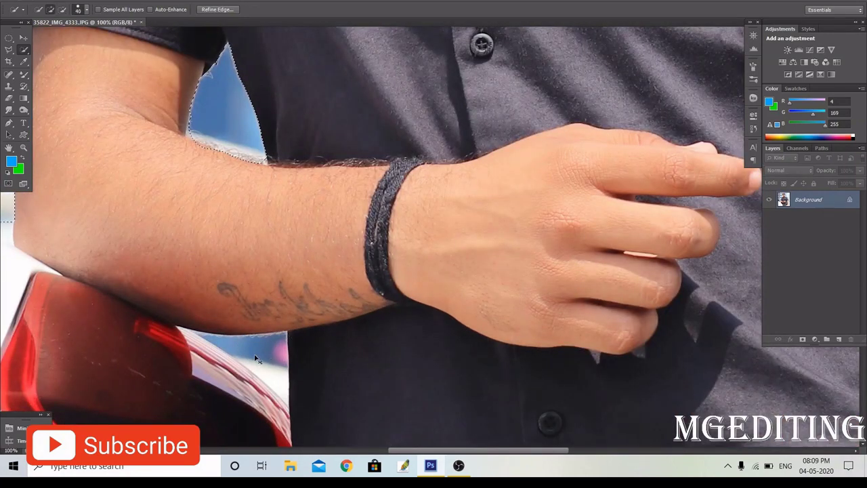
key("bracketleft")
key("bracketleft")
key("bracketleft")
left_click(234, 350)
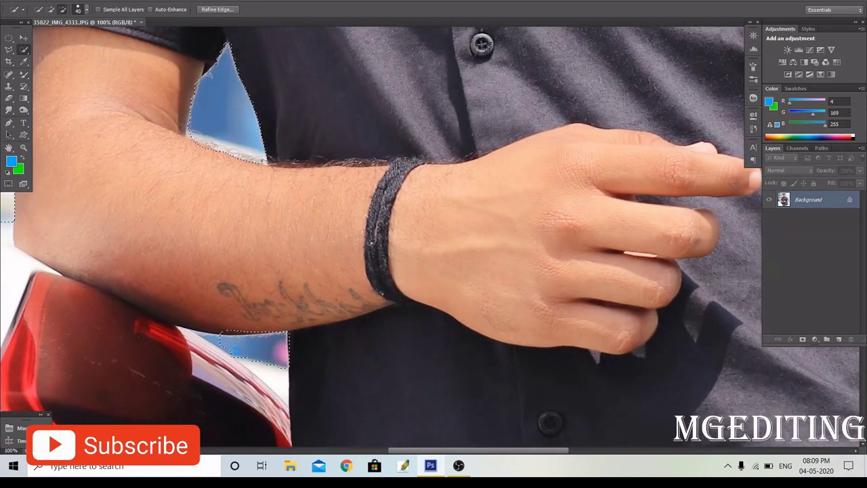
left_click(276, 381)
key("alt+bracketleft")
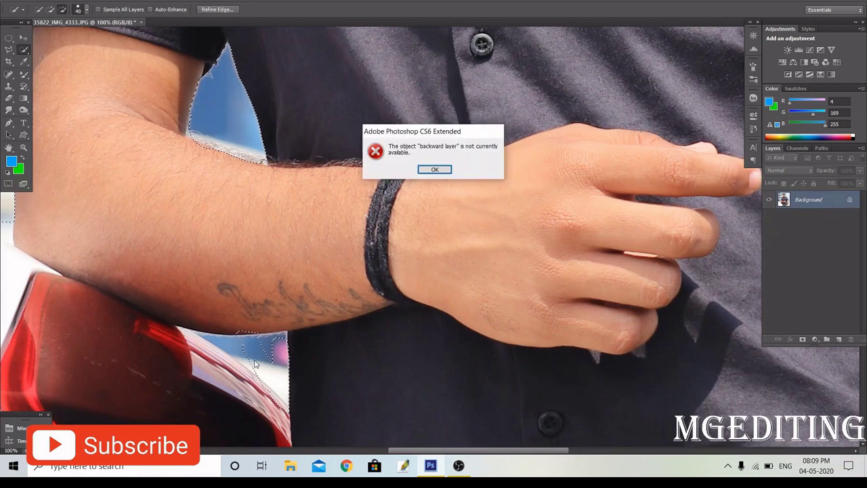
key("Return")
Reduce the selection brush to 25 and tidy the selection edge where the gap meets the forearm, shirt and car
key("bracketleft")
key("bracketleft")
key("bracketleft")
left_click_drag(284, 357, 279, 340)
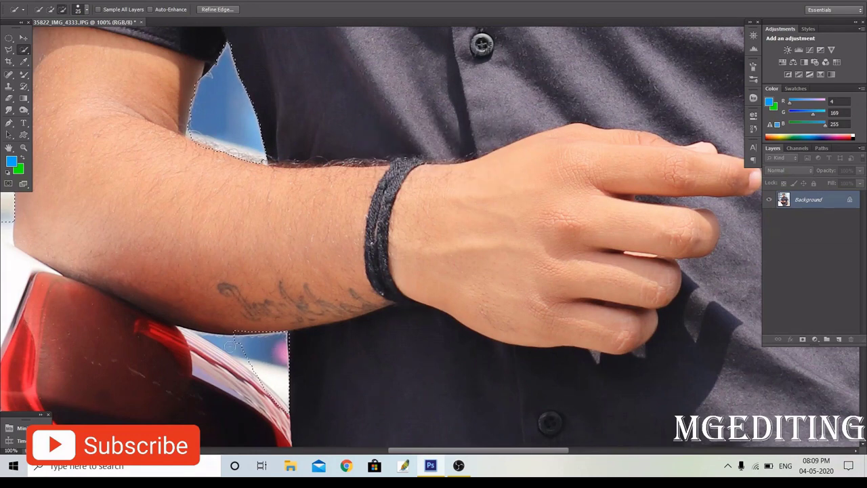
left_click_drag(200, 326, 229, 327)
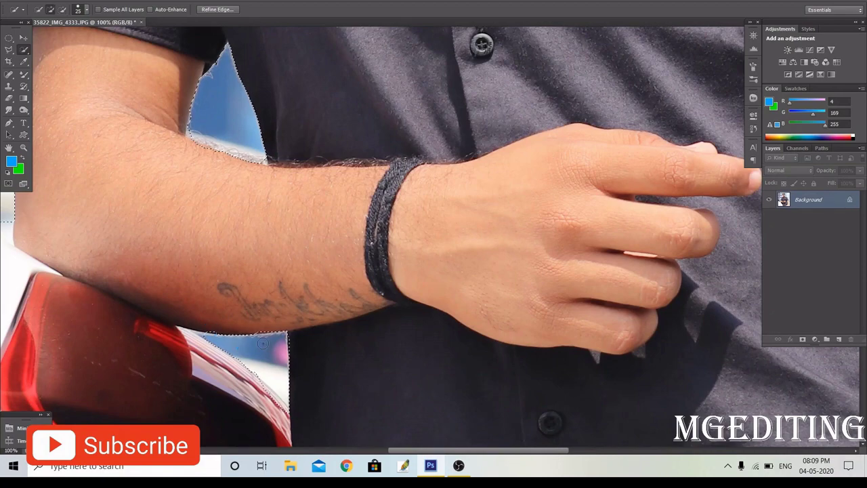
Subtract the narrow background gap between the hanging arm and the shirt from the selection
scroll(303, 358, "down", 1)
key("ctrl+0")
left_click_drag(521, 290, 549, 297)
scroll(550, 297, "up", 2)
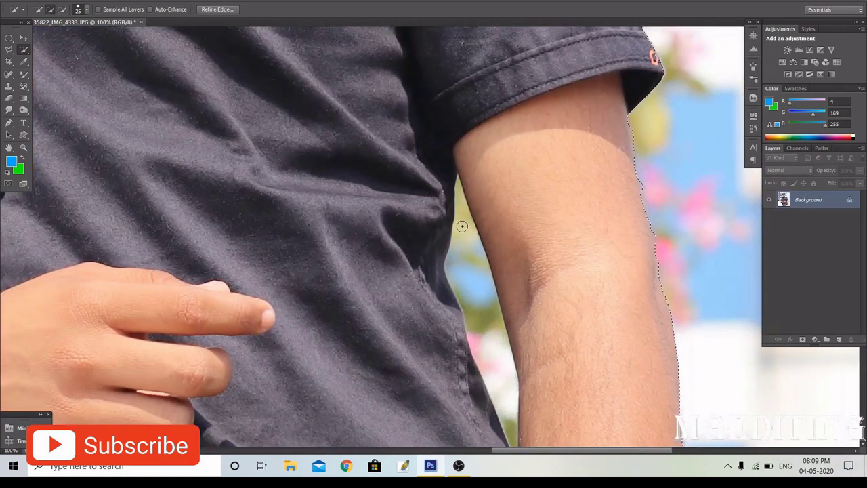
scroll(507, 348, "down", 3)
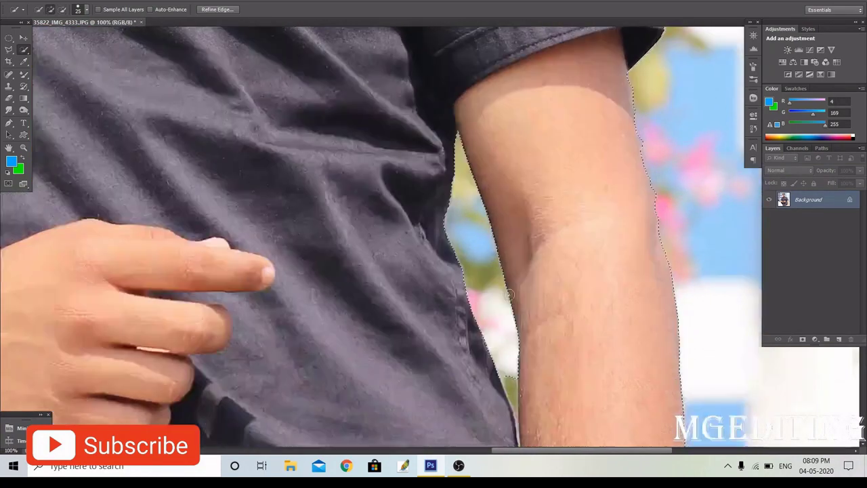
key("ctrl+0")
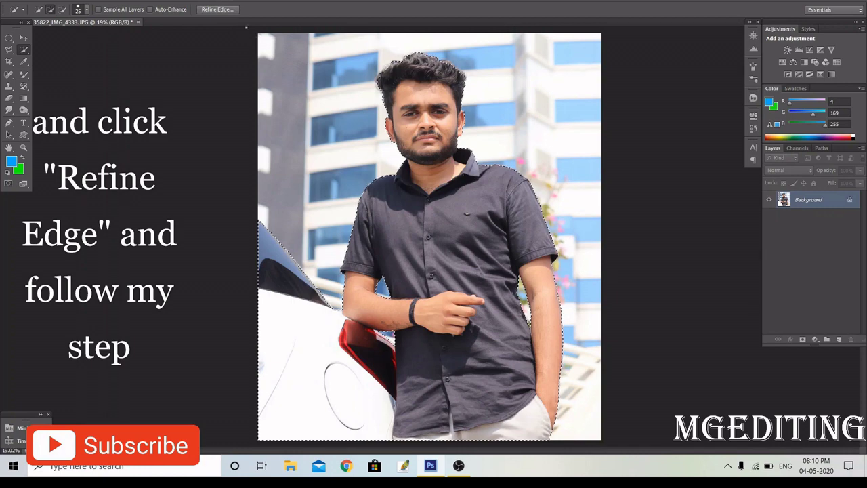
Start Refine Edge and brush along the beard's jawline below the ear with the Refine Radius tool at size 35
left_click(217, 10)
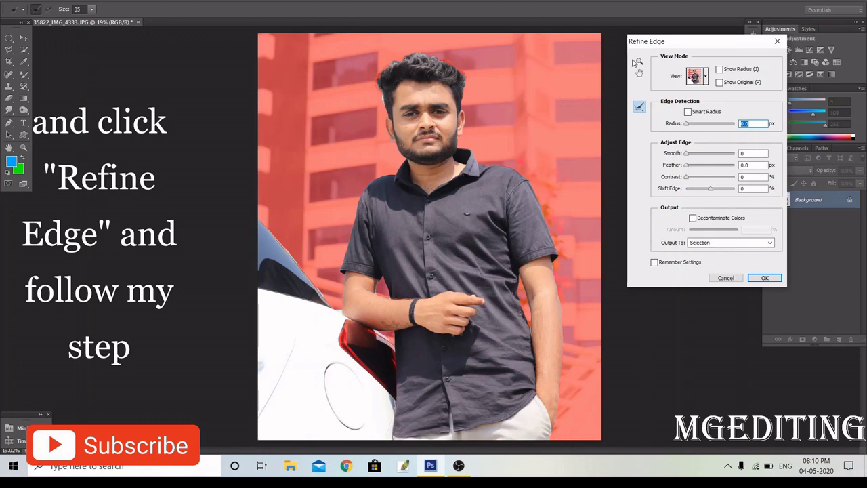
double_click(638, 61)
key("space")
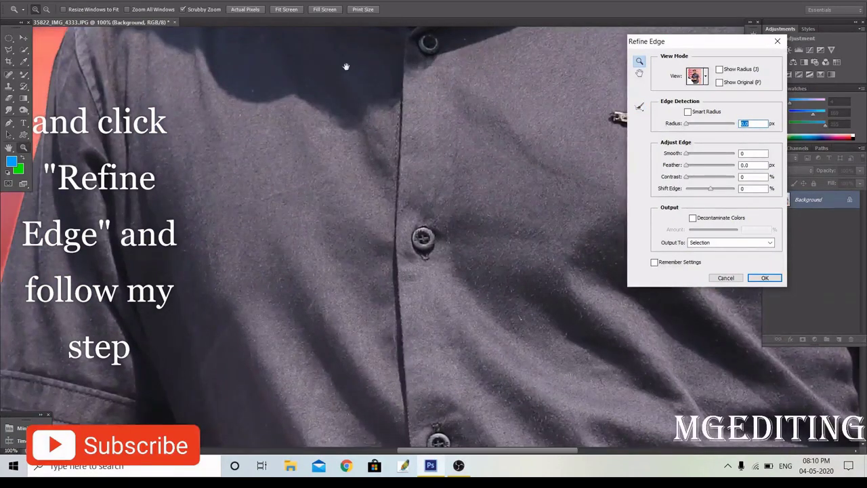
left_click_drag(346, 66, 359, 358)
left_click_drag(335, 118, 388, 305)
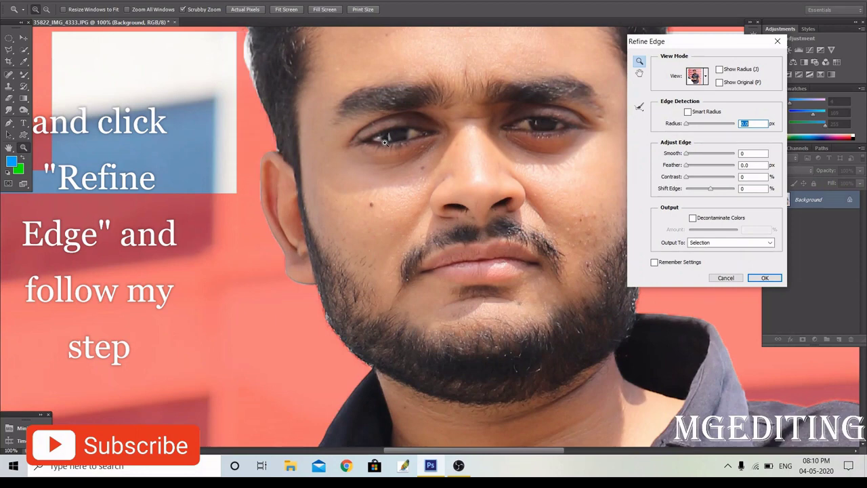
left_click(407, 172, "alt")
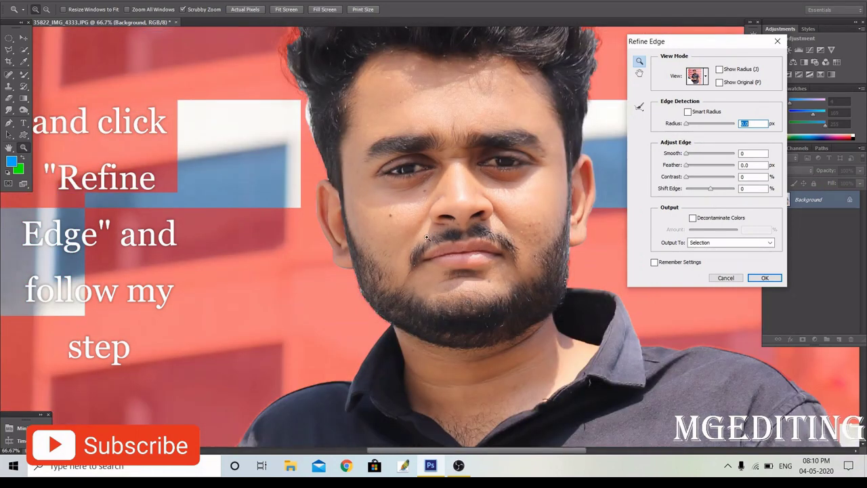
left_click(638, 107)
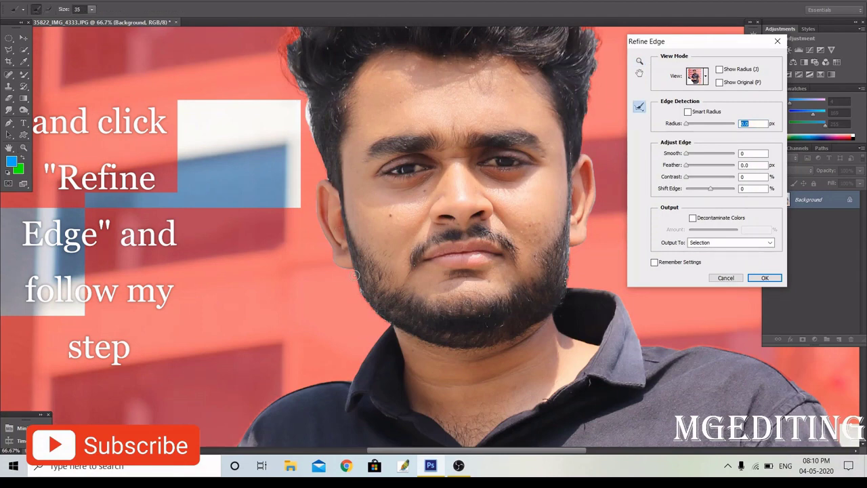
left_click_drag(355, 274, 373, 310)
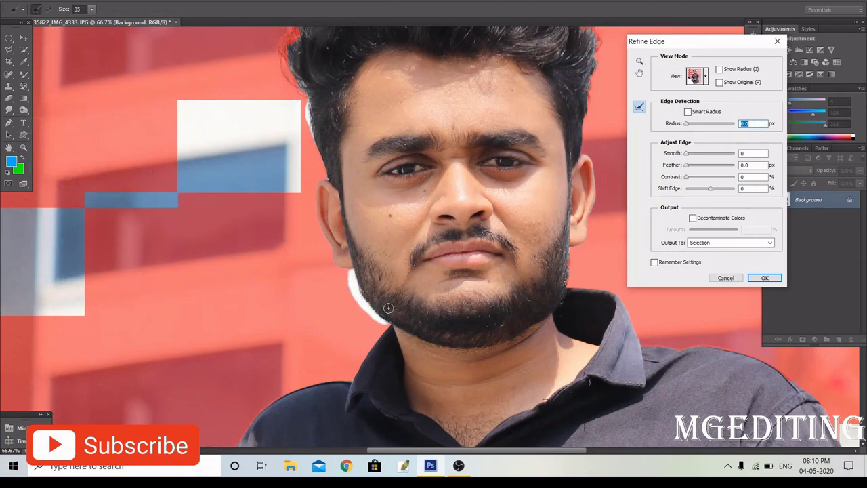
left_click(388, 306)
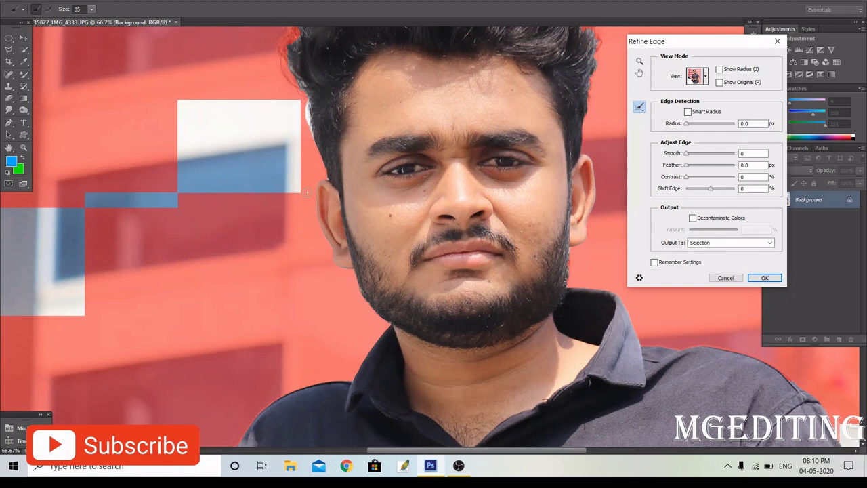
Refine the selection edge around the earlobe and up the outer rim of the same ear
left_click(353, 265)
left_click_drag(351, 267, 340, 269)
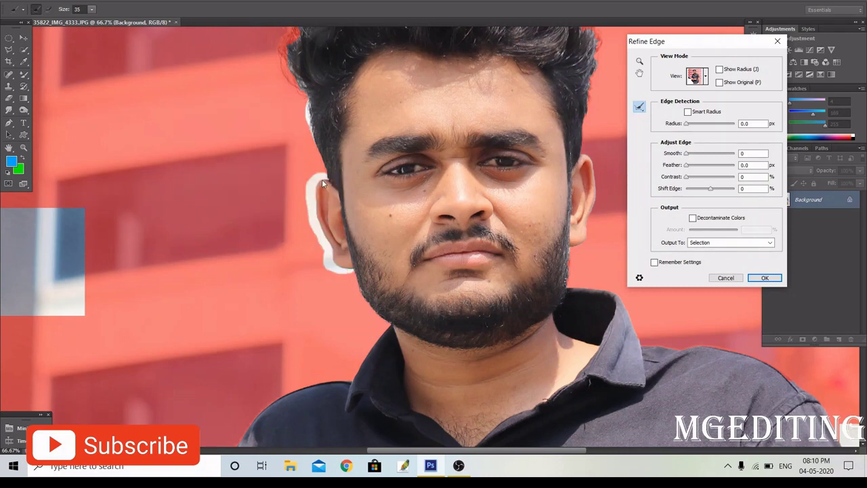
mouse_move(322, 179)
left_mouse_down()
mouse_move(306, 198)
mouse_move(306, 217)
mouse_move(319, 194)
left_mouse_up()
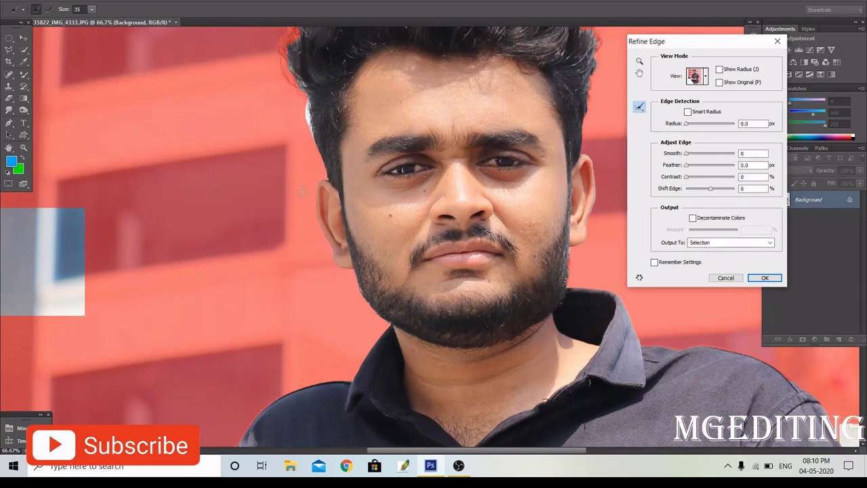
Refine the hair edge above that ear, from the temple up over the curls on the same side
scroll(302, 192, "up", 3)
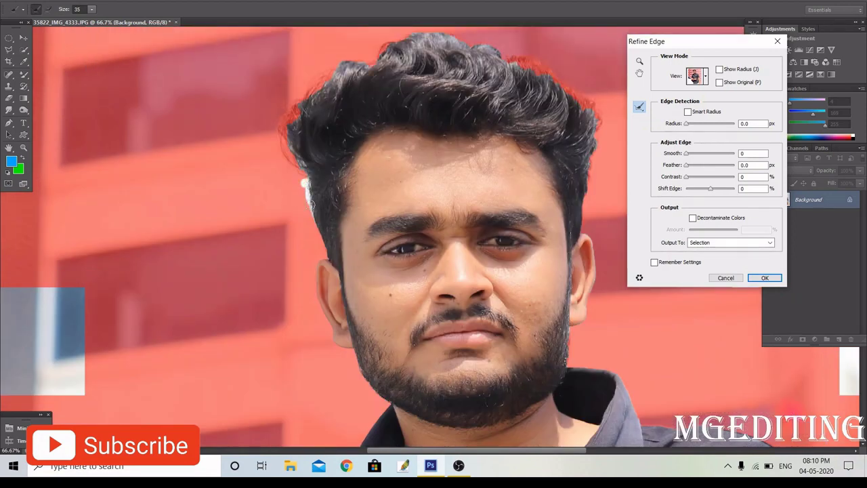
mouse_move(298, 205)
left_mouse_down()
mouse_move(305, 195)
mouse_move(302, 203)
left_mouse_up()
left_click_drag(309, 195, 303, 179)
left_click(313, 176)
left_click(293, 151)
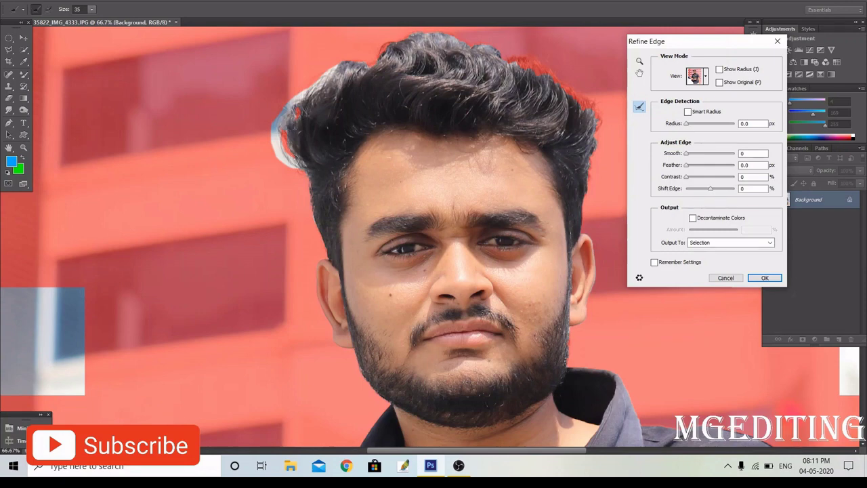
left_click_drag(296, 159, 296, 158)
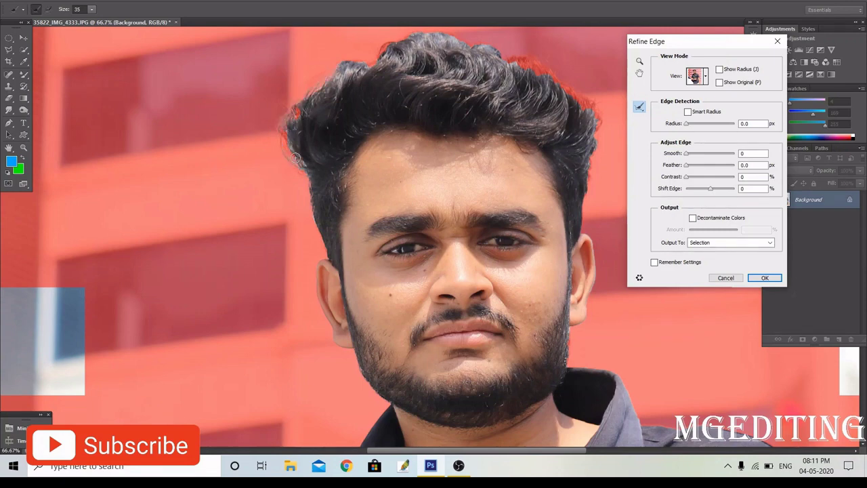
left_click(300, 121)
left_click_drag(302, 162, 298, 156)
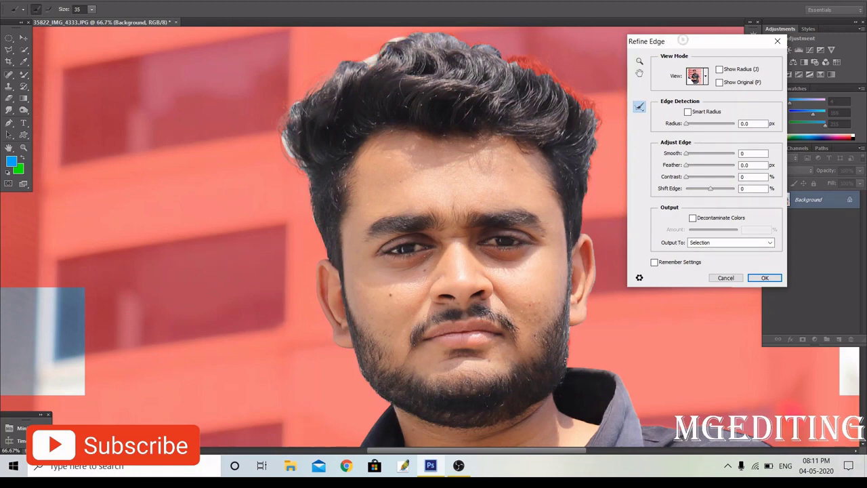
Move the Refine Edge dialog off the photo and refine the hair and beard edges on the opposite side of the head
left_click_drag(684, 41, 720, 77)
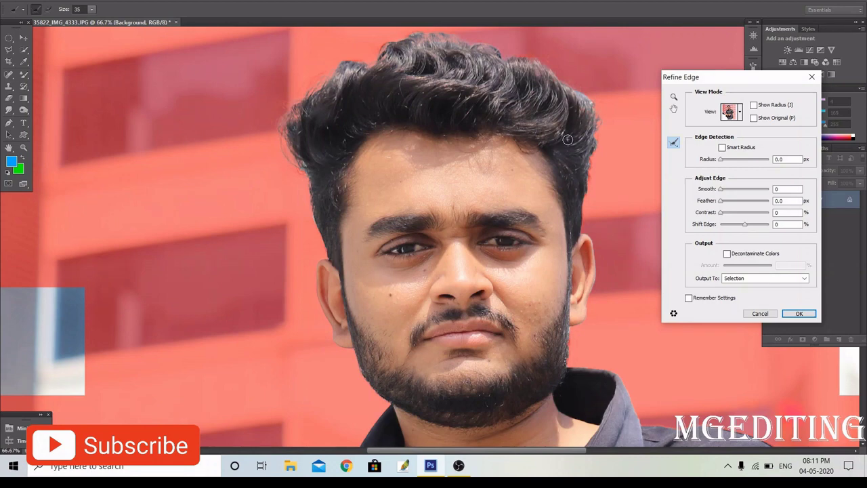
left_click(597, 142)
left_click(581, 232)
mouse_move(586, 194)
left_mouse_down()
mouse_move(587, 229)
mouse_move(582, 214)
left_mouse_up()
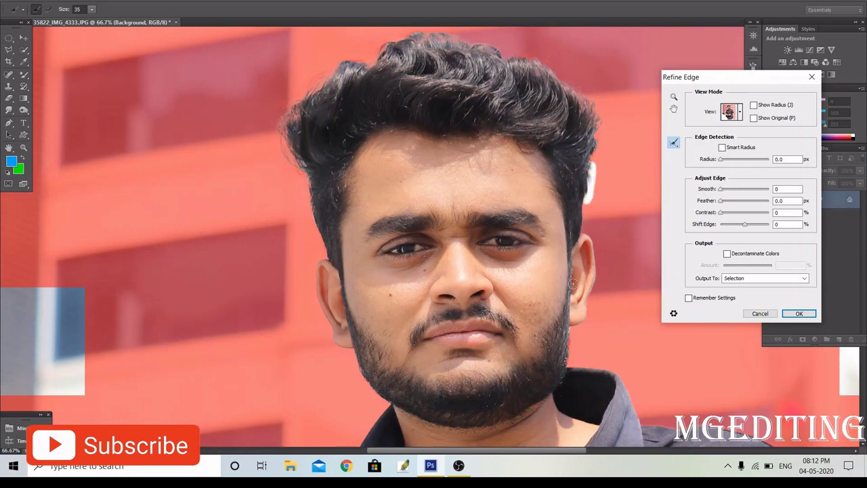
scroll(572, 283, "down", 3)
scroll(568, 257, "down", 1)
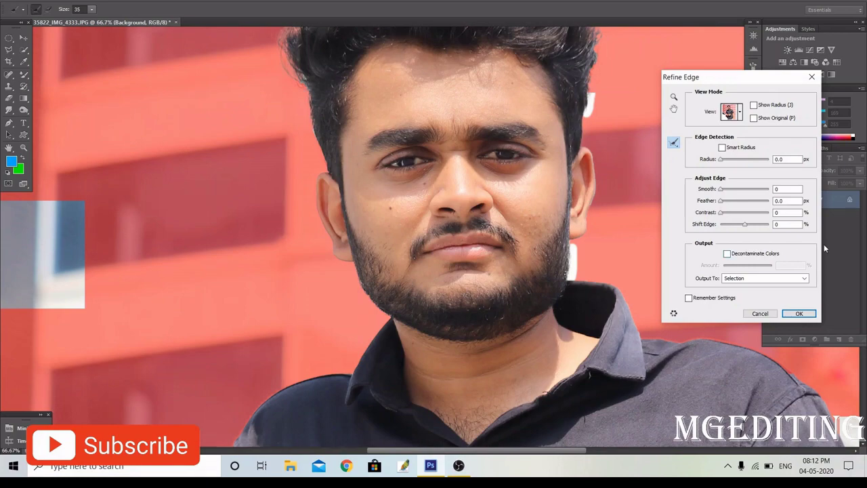
scroll(632, 302, "down", 1)
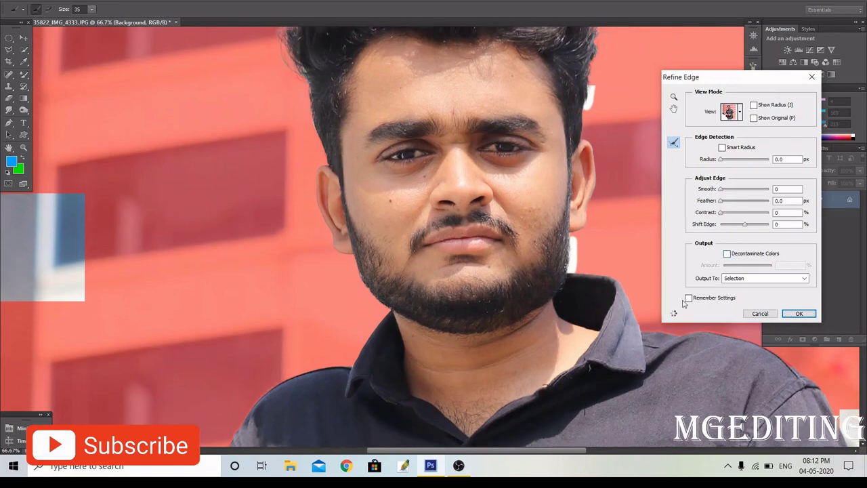
Refine the selection edge along the shoulder, sleeve and outer side of the hanging arm
left_click_drag(631, 443, 376, 197)
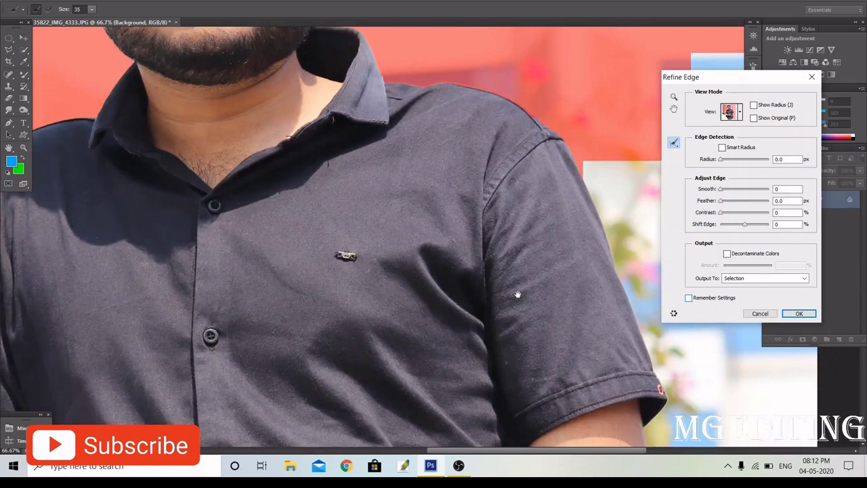
left_click_drag(517, 294, 454, 51)
left_click_drag(583, 190, 602, 295)
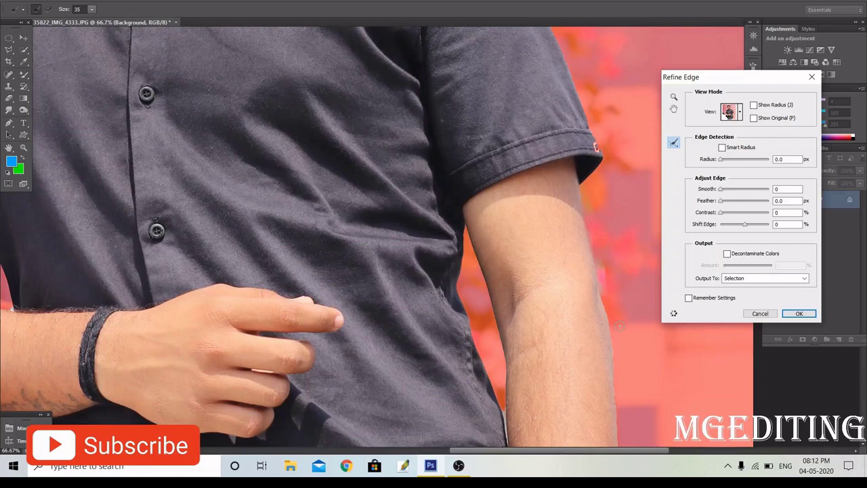
scroll(619, 326, "down", 1)
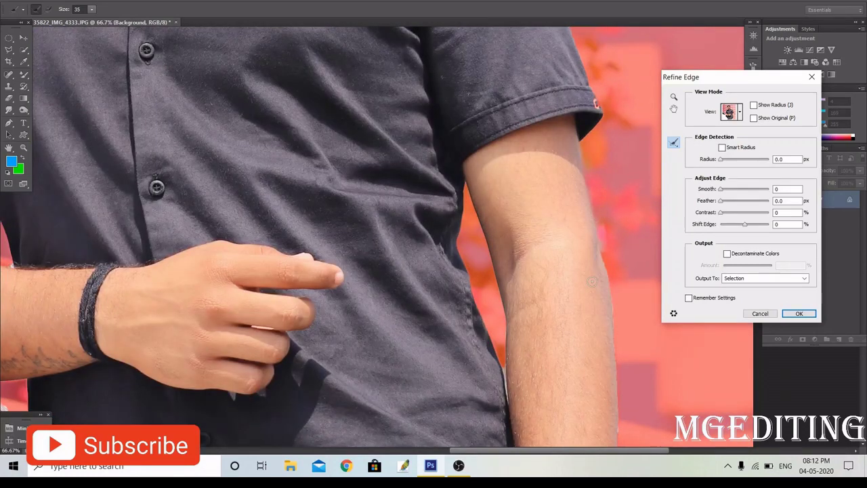
Refine the edges of the bent arm around the gap beside the shirt and along its outer side to the elbow
left_click_drag(452, 272, 476, 226)
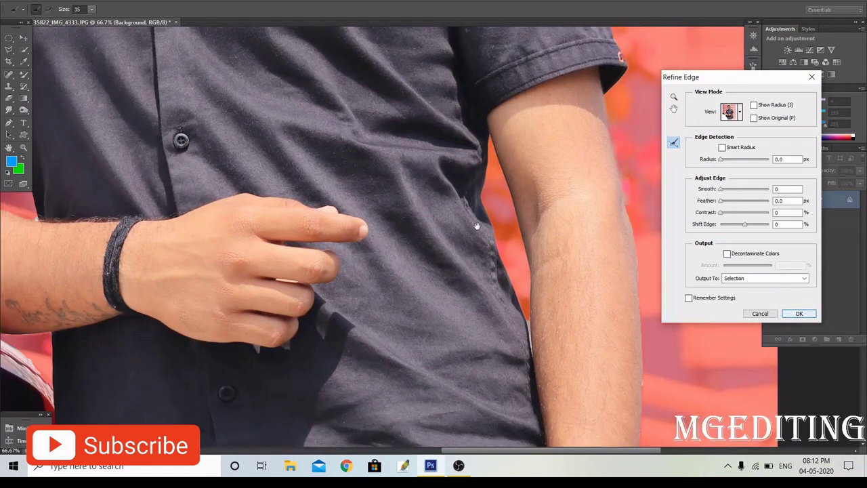
left_click_drag(249, 326, 378, 286)
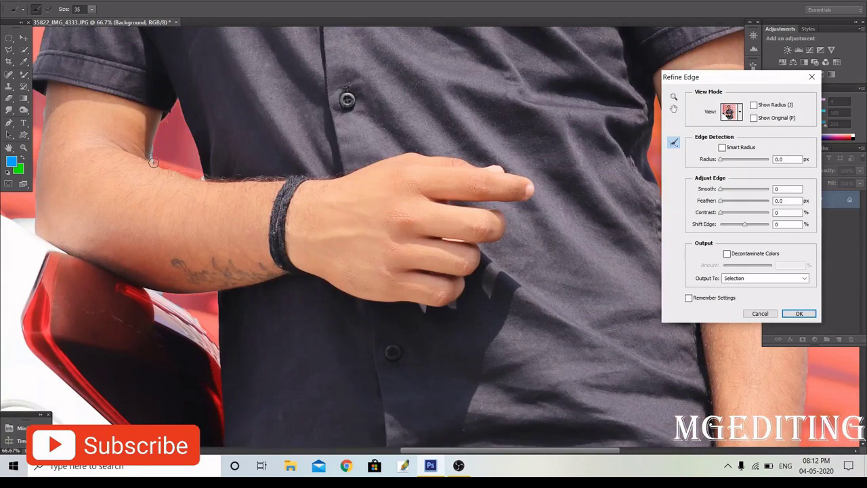
left_click_drag(153, 162, 204, 182)
left_click_drag(129, 128, 261, 180)
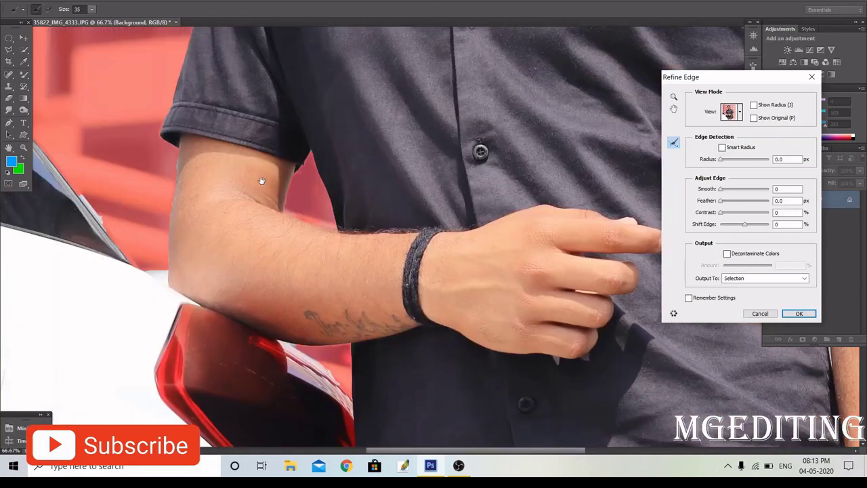
left_click_drag(174, 149, 169, 272)
scroll(91, 222, "up", 2)
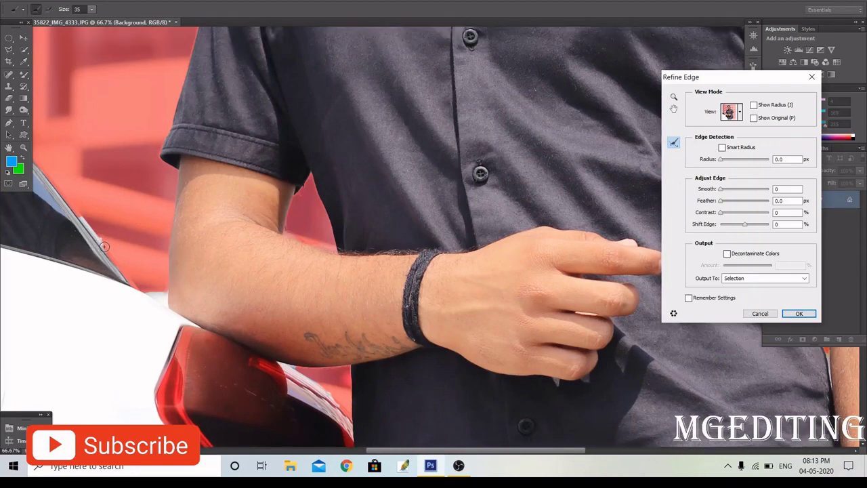
Refine the selection edge along the car's sloping window line and apply the refinement with the output set to Selection
mouse_move(104, 246)
left_mouse_down()
mouse_move(131, 289)
mouse_move(36, 163)
left_mouse_up()
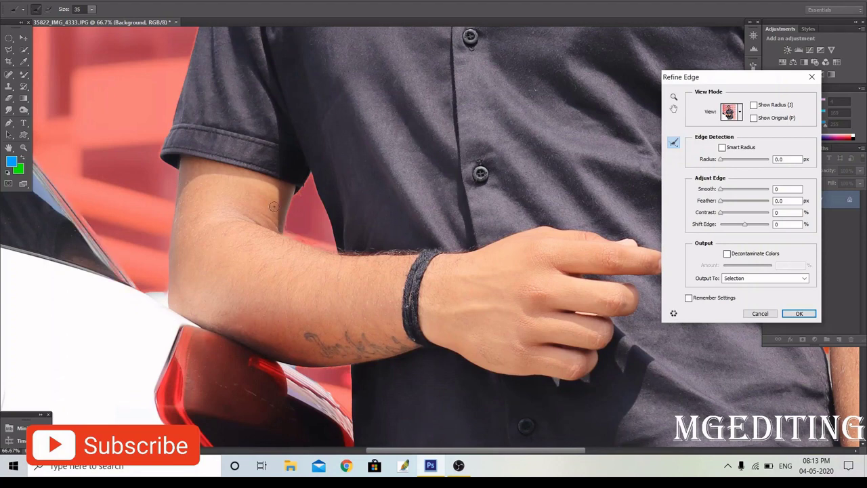
key("ctrl+0")
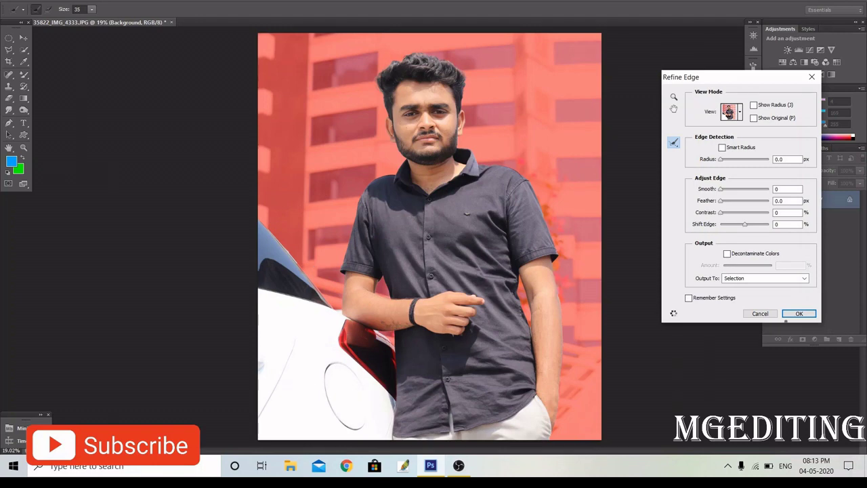
left_click(799, 313)
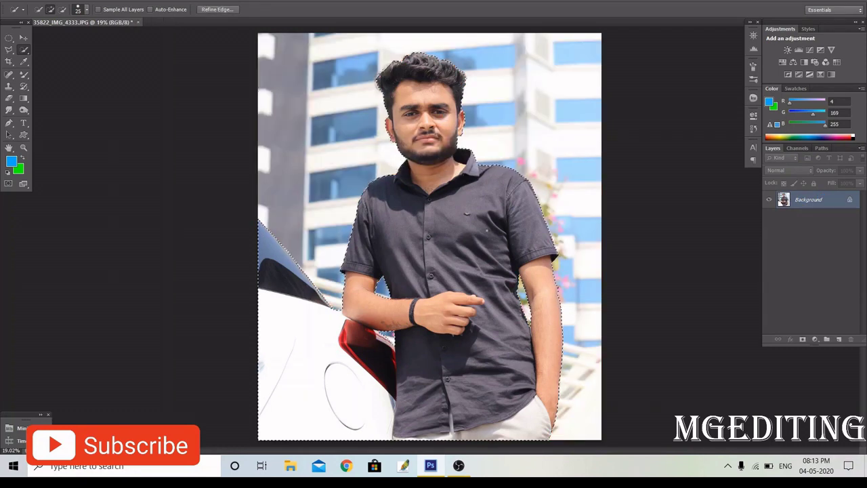
Copy the selected man and car to a new layer and hide the Background layer
key("ctrl+j")
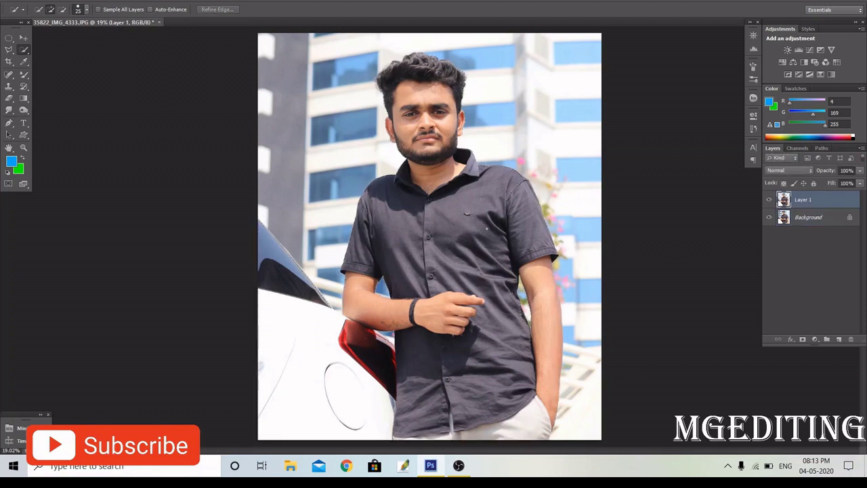
left_click(768, 218)
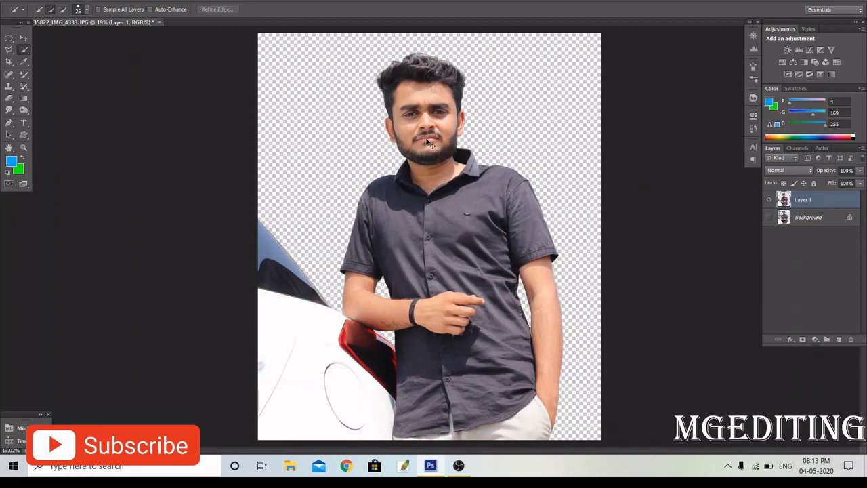
key("ctrl+plus")
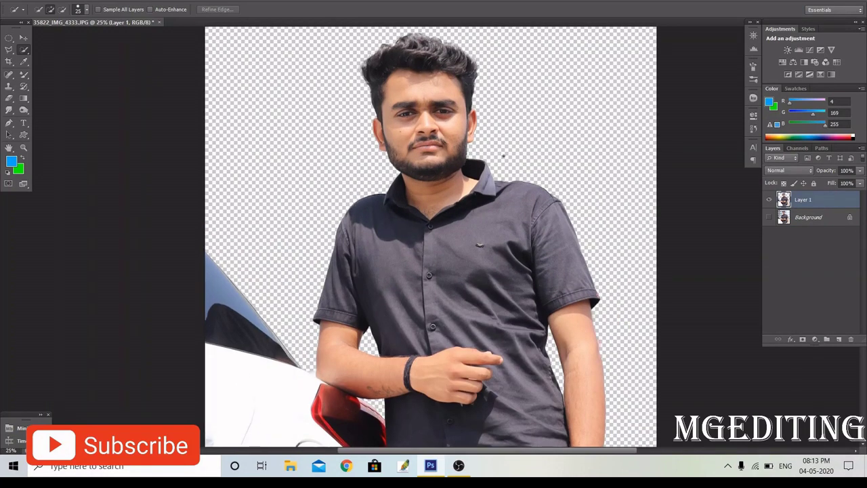
key("ctrl+minus")
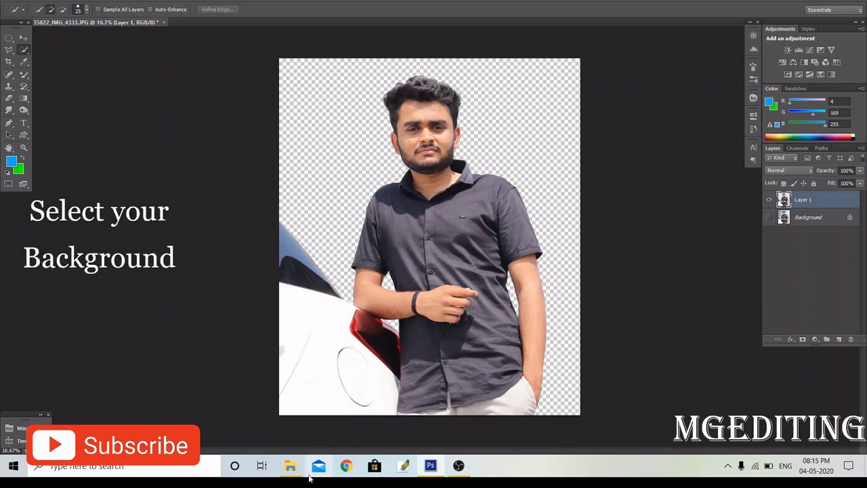
Place the 376408-hd-background autumn trees image from the background HD folder, stretch it over the whole canvas, and put it beneath the cutout layer
left_click(289, 466)
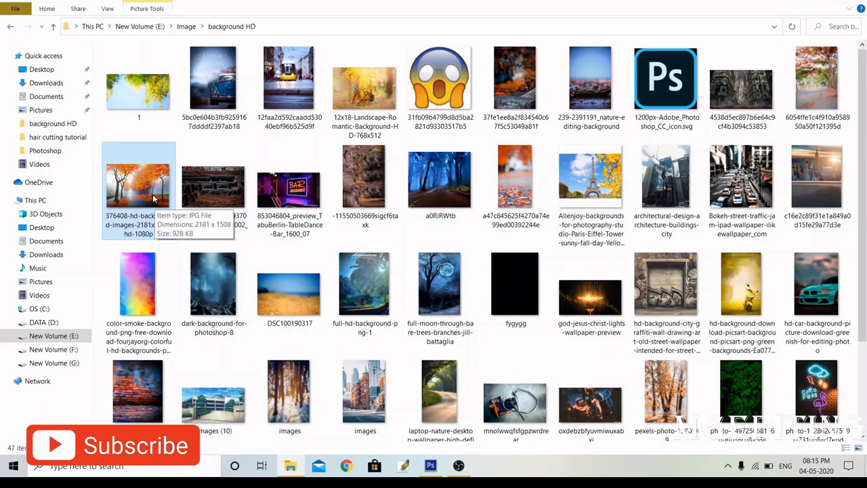
left_click_drag(157, 201, 428, 298)
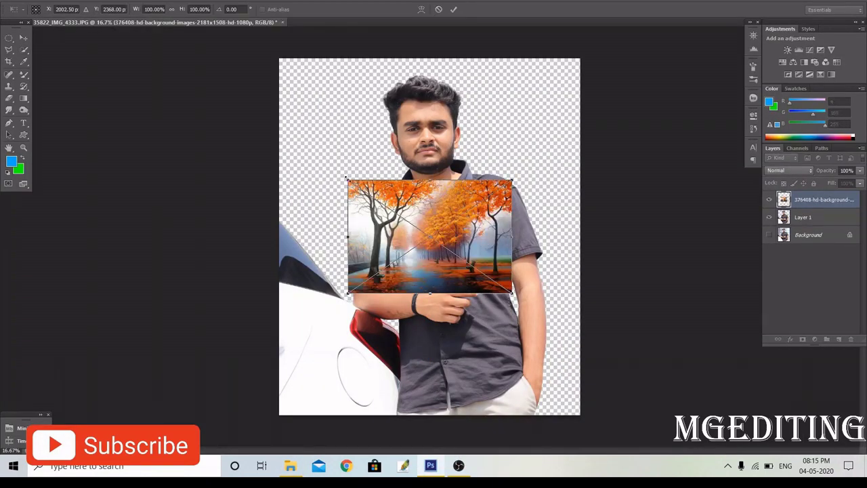
left_click_drag(346, 174, 254, 45)
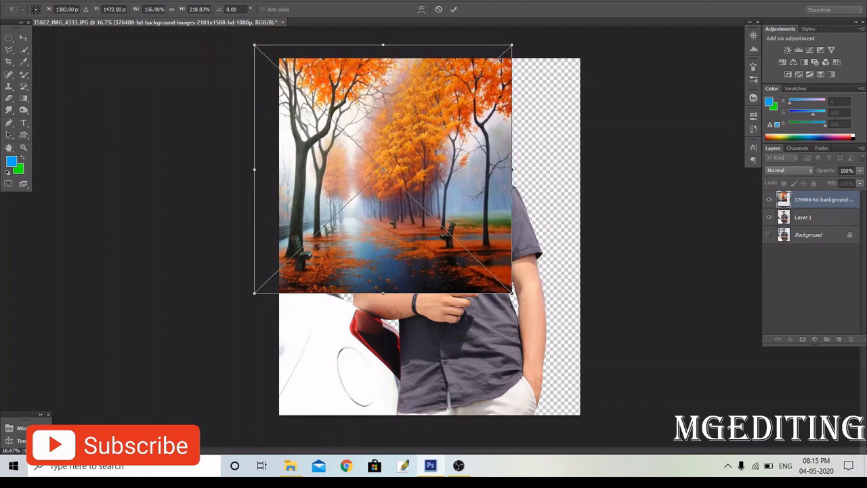
left_click_drag(513, 293, 599, 440)
key("w")
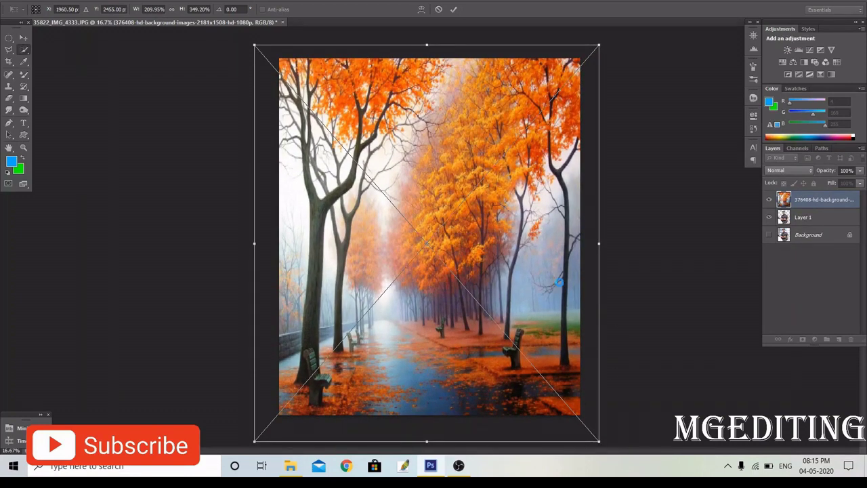
key("Return")
left_click_drag(790, 205, 791, 226)
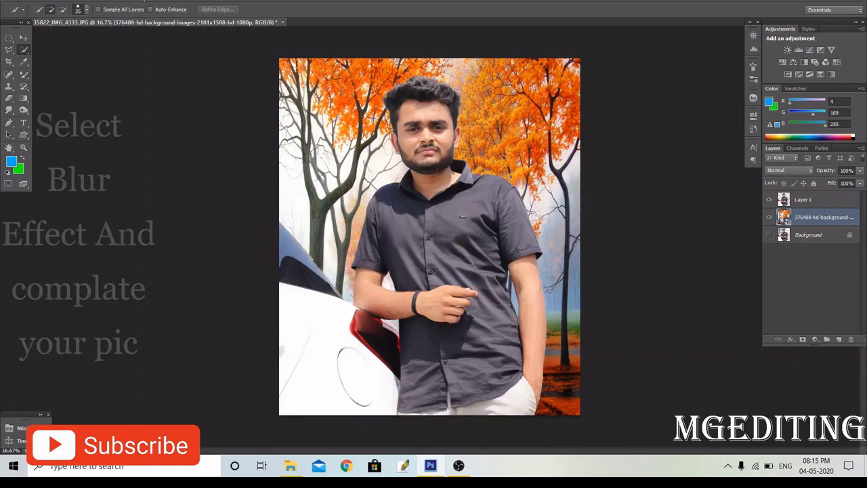
Apply a Gaussian Blur with a radius of about 29 pixels to the autumn background layer
left_click(146, 1)
mouse_move(159, 113)
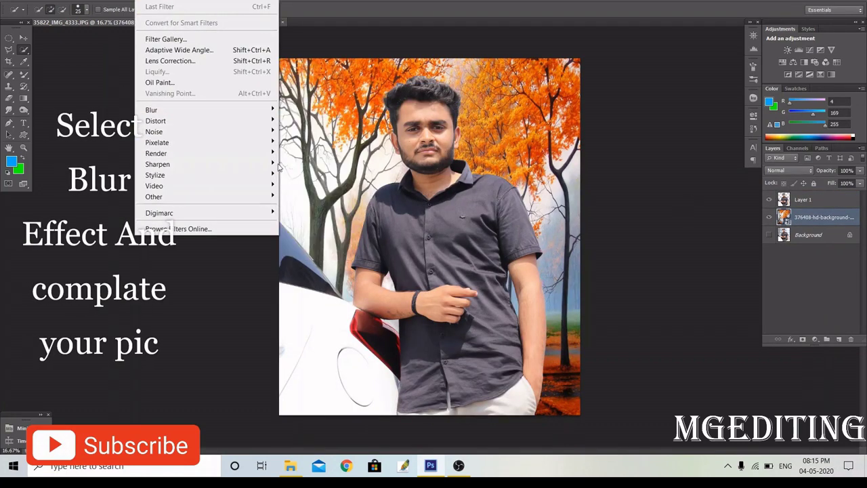
mouse_move(264, 120)
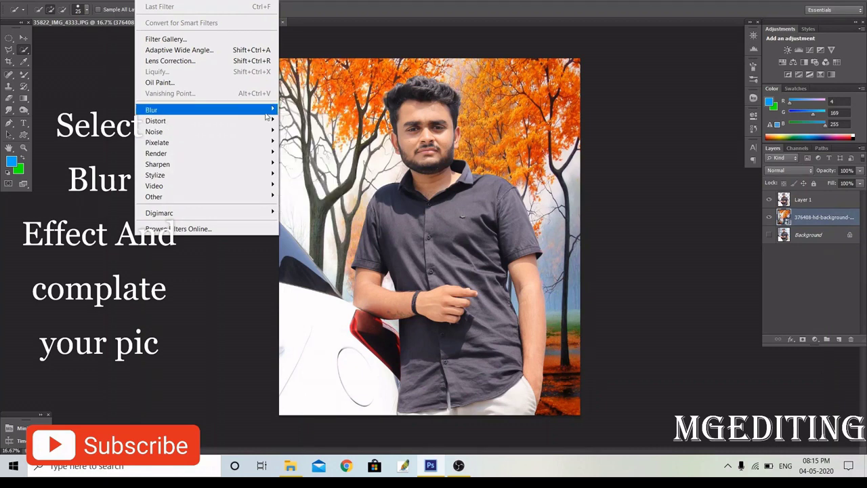
left_click(308, 191)
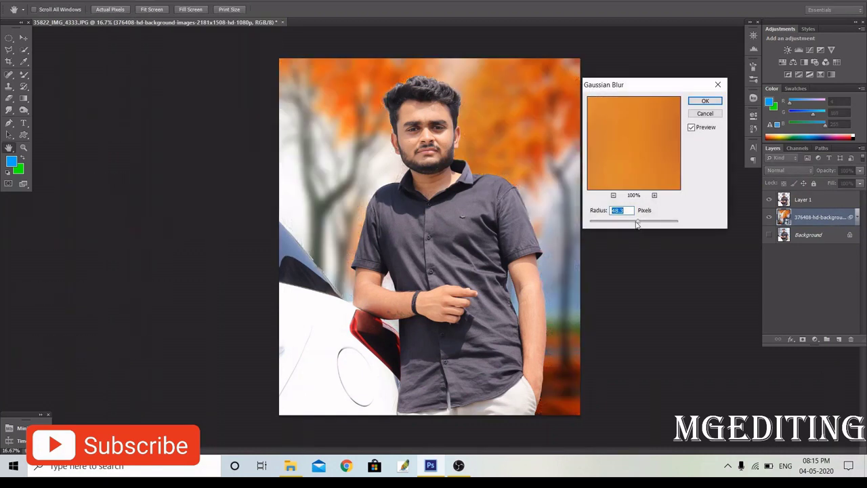
mouse_move(638, 225)
left_mouse_down()
mouse_move(631, 225)
mouse_move(642, 223)
left_mouse_up()
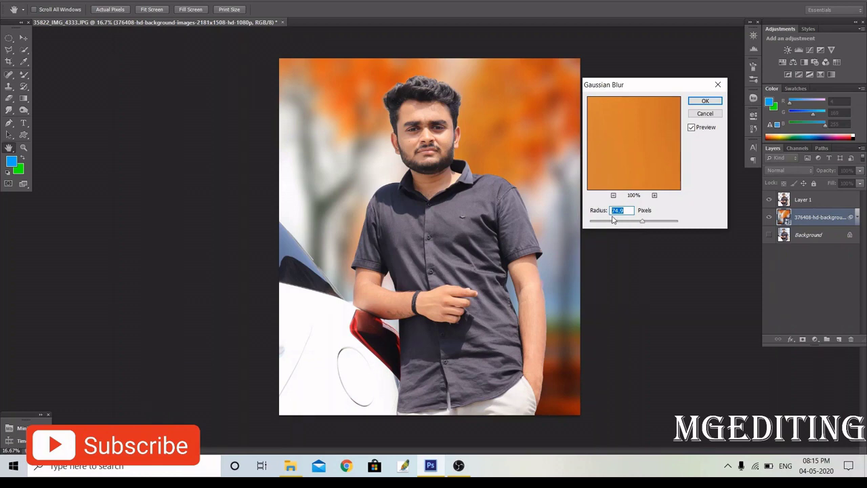
left_click_drag(642, 226, 631, 225)
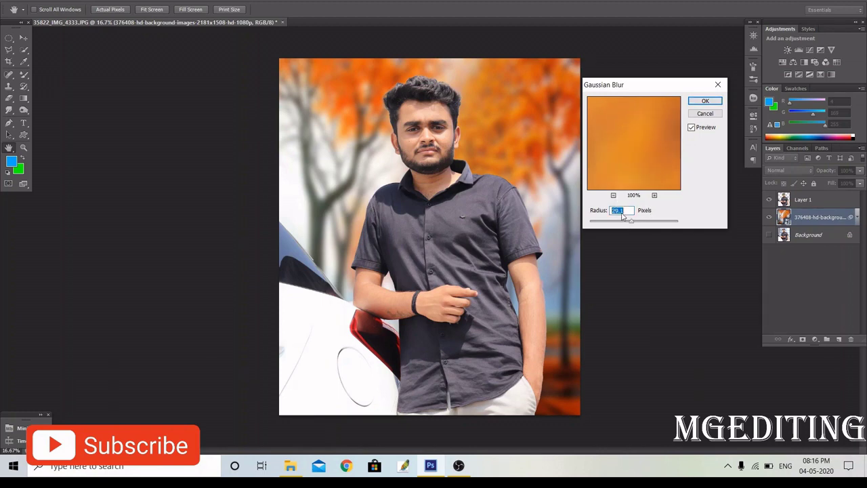
left_click(703, 103)
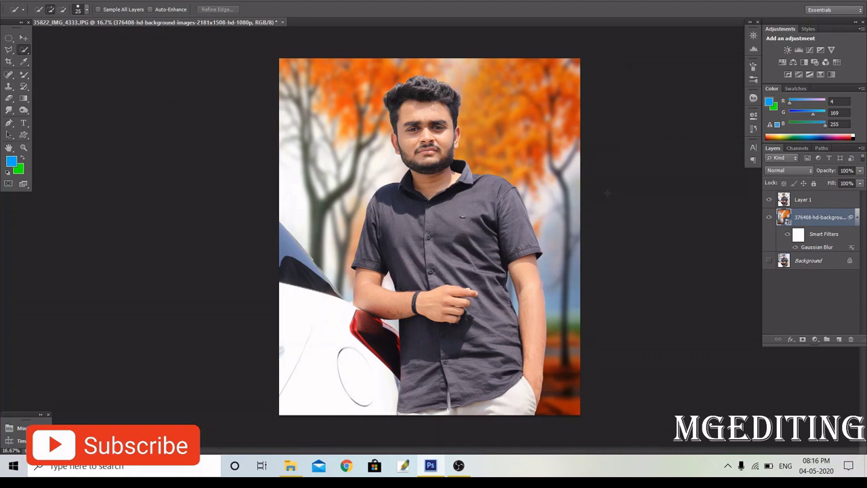
Show the original Background layer again and merge all visible layers into one
left_click(769, 260)
right_click(803, 217)
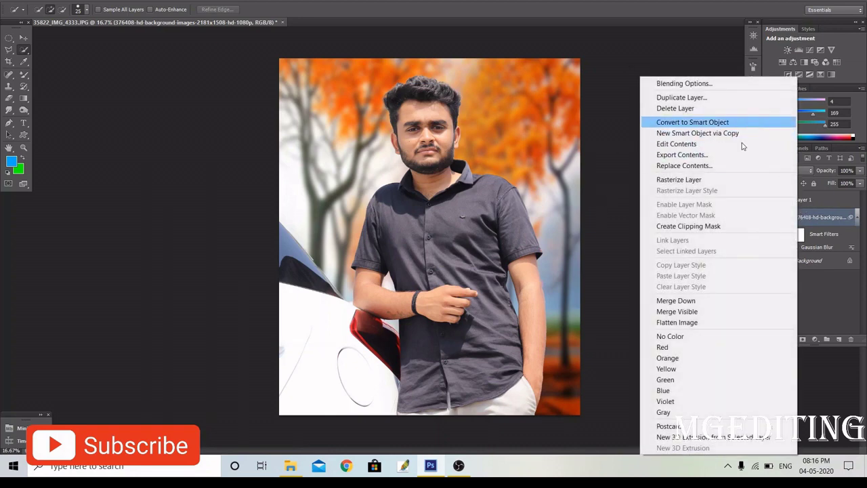
left_click(742, 312)
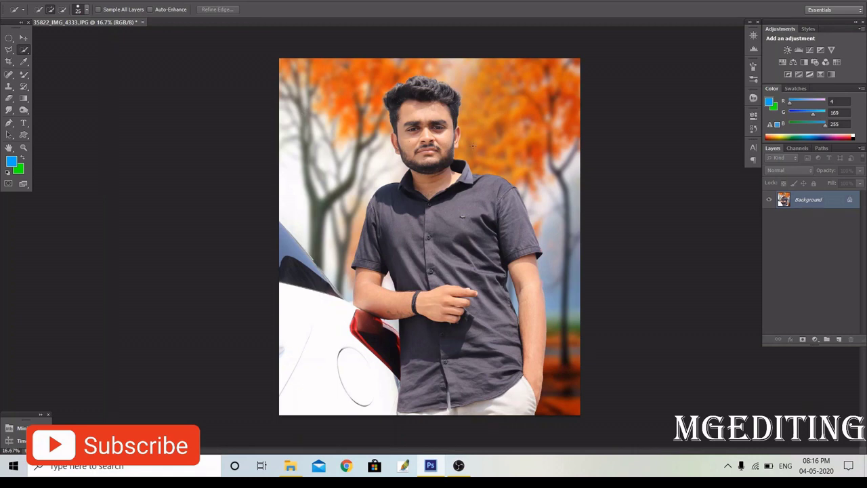
Inspect the merged picture up close along the hair, ears, beard and collar, finishing with the whole image in view
left_click(472, 117, "ctrl")
left_click(472, 117, "ctrl")
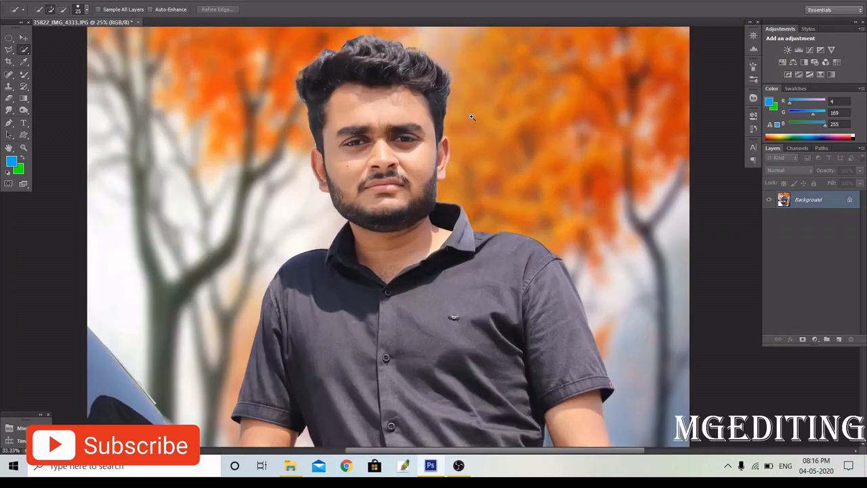
left_click(472, 117, "ctrl")
left_click(472, 117, "ctrl")
left_click_drag(268, 155, 350, 232)
left_click_drag(341, 128, 366, 203)
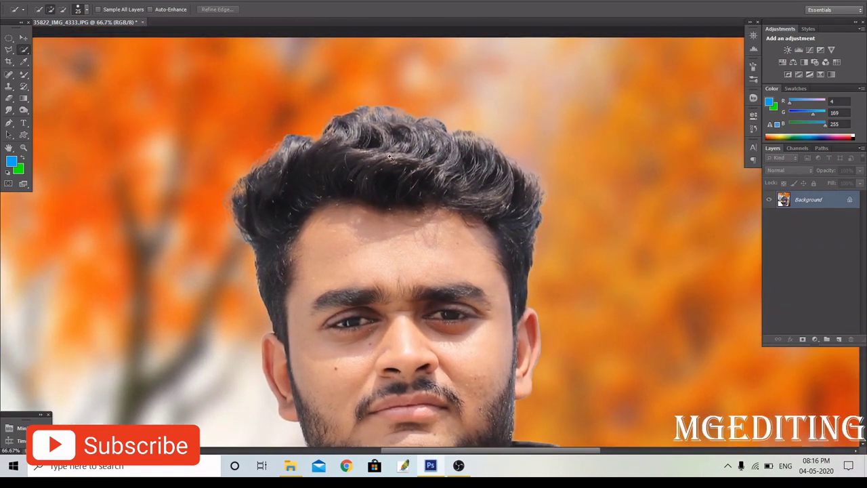
left_click(390, 156, "ctrl")
left_click_drag(306, 207, 292, 136)
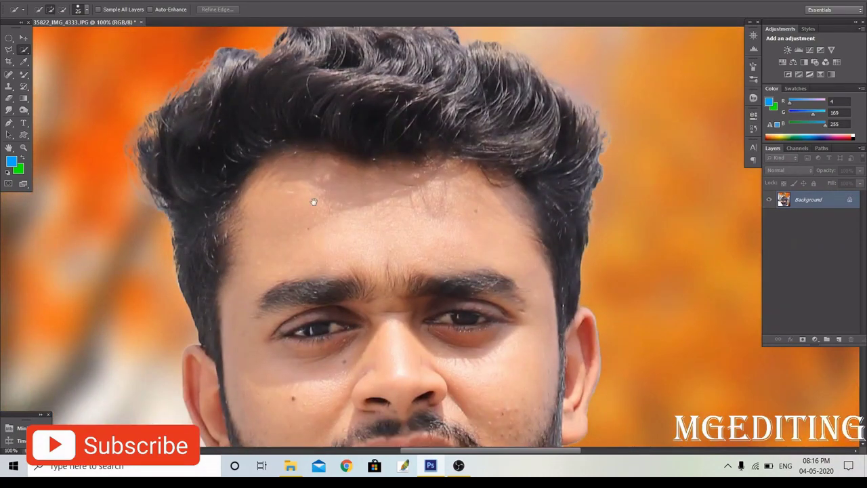
left_click_drag(392, 348, 348, 139)
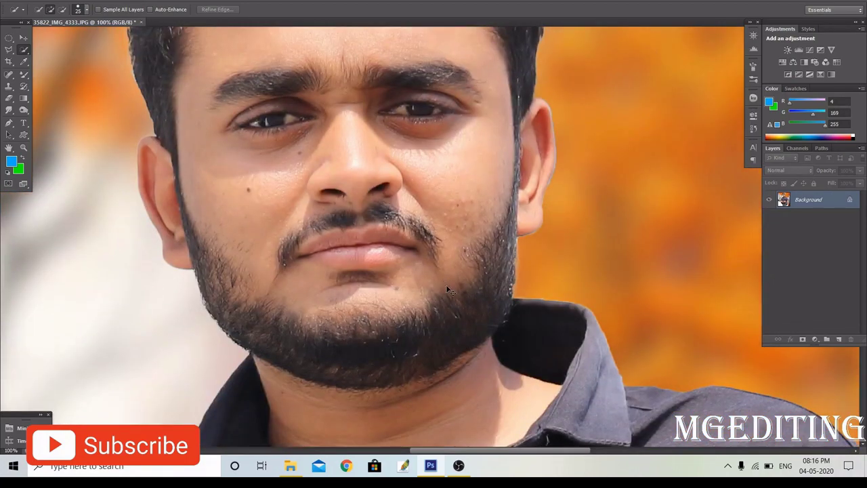
key("ctrl+0")
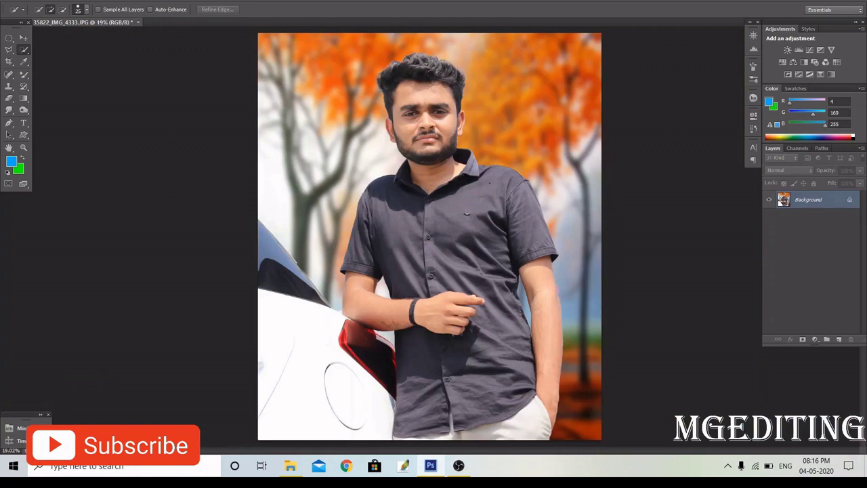